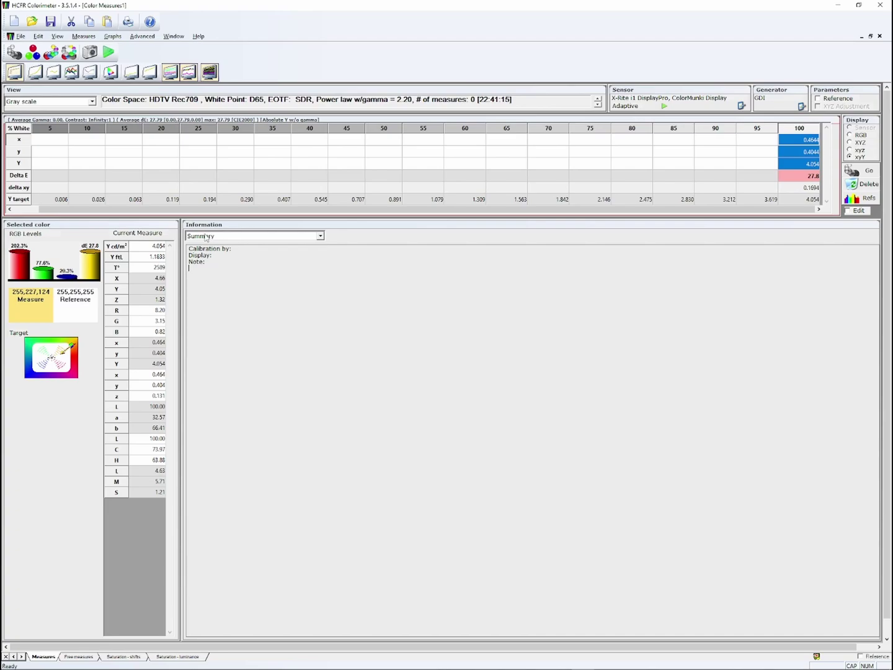
Read step 3 of the Notepad instructions about bias settings and select the 30% white column in HCFR's gray scale table
key("alt+Tab")
left_click_drag(98, 487, 759, 488)
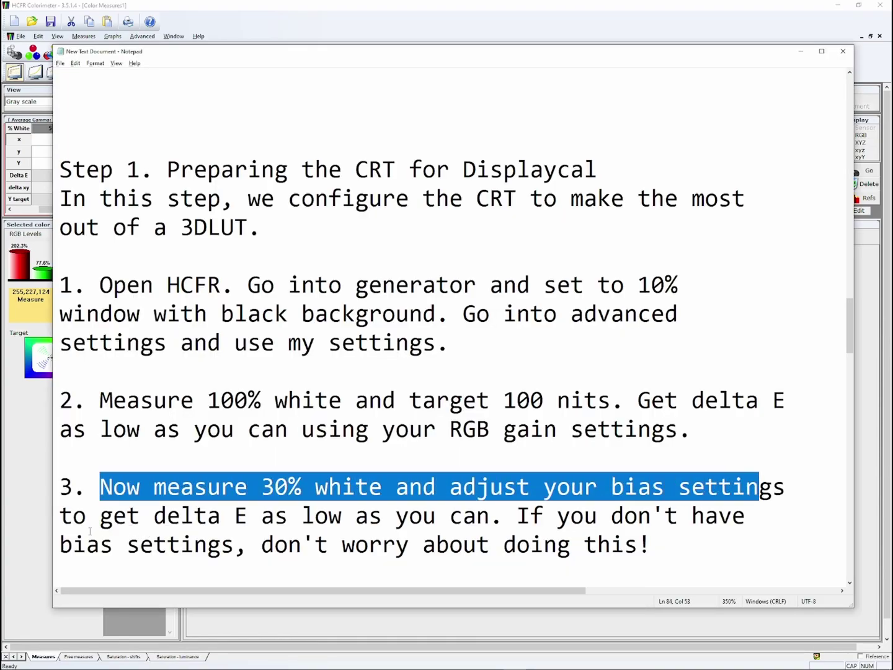
left_click_drag(72, 516, 531, 516)
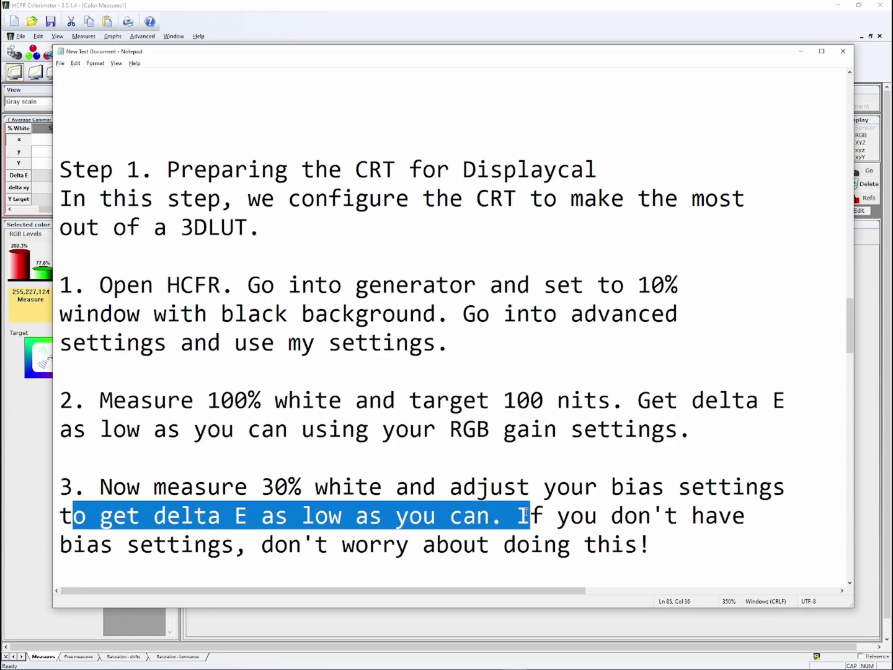
left_click_drag(181, 546, 611, 545)
left_click(622, 544)
left_click(588, 621)
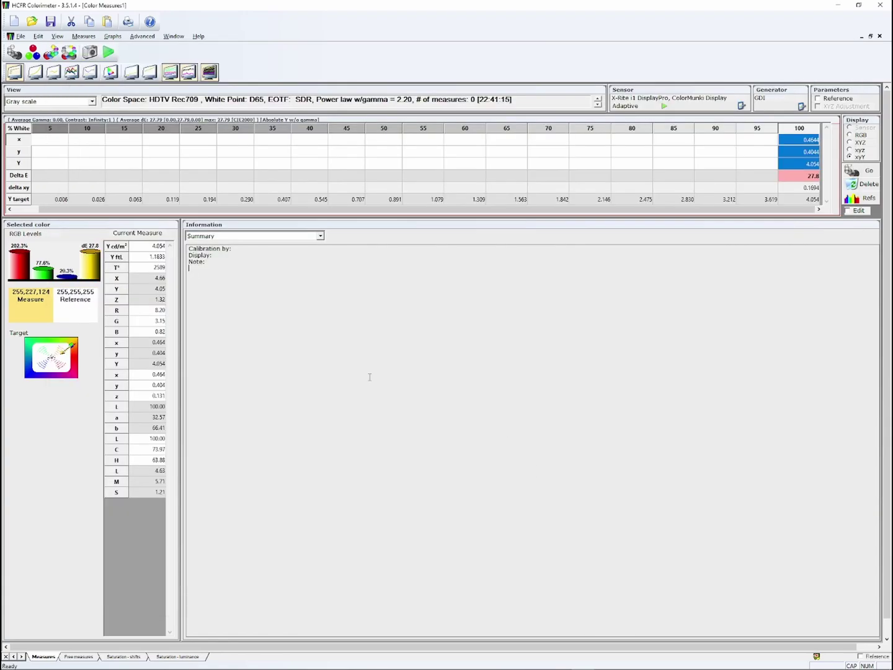
left_click(243, 122)
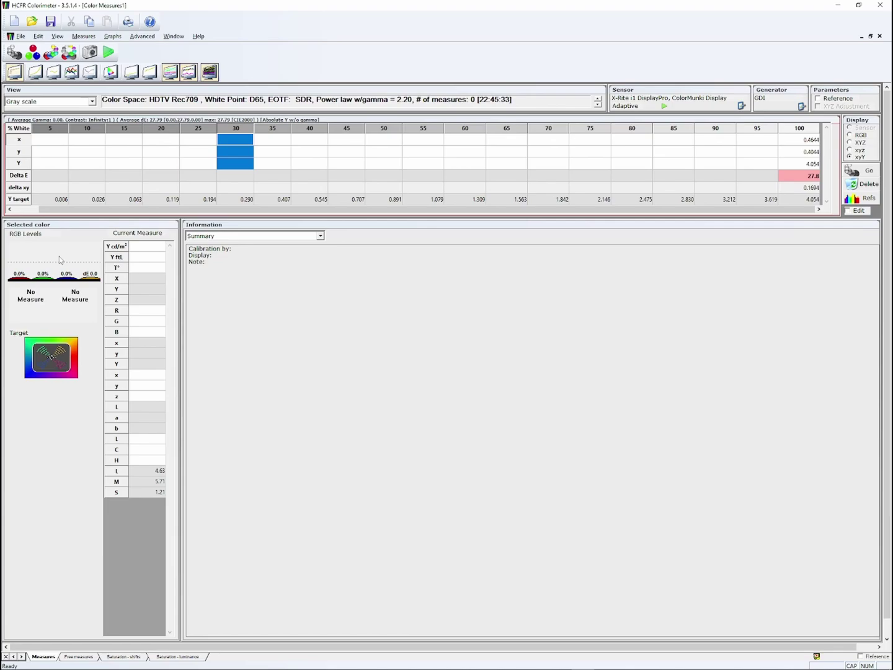
Switch to the Notepad instructions and read step 4 about lowering brightness with the near black scale
key("alt+Tab")
left_click_drag(99, 457, 532, 458)
left_click_drag(100, 486, 611, 486)
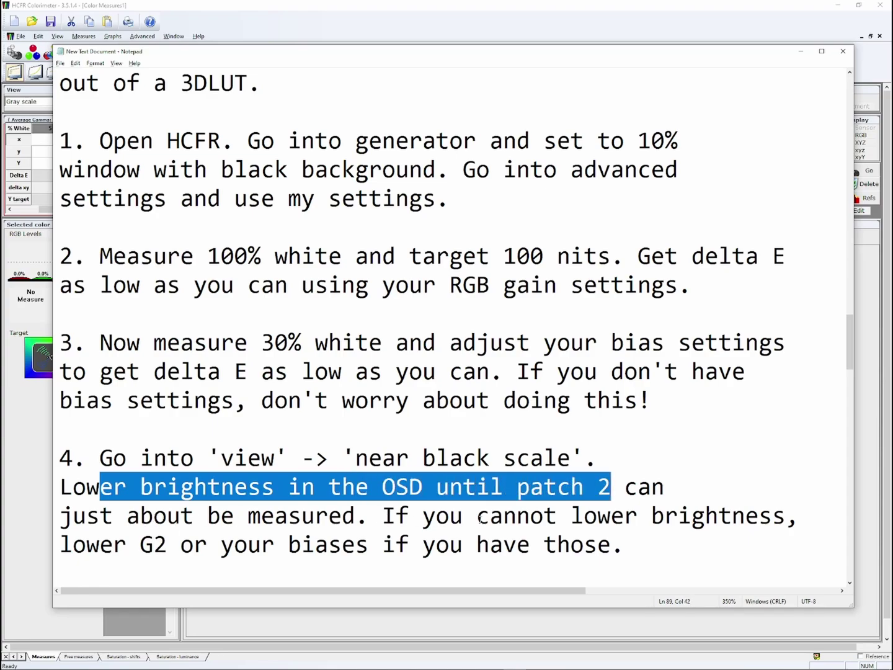
left_click_drag(170, 534, 292, 535)
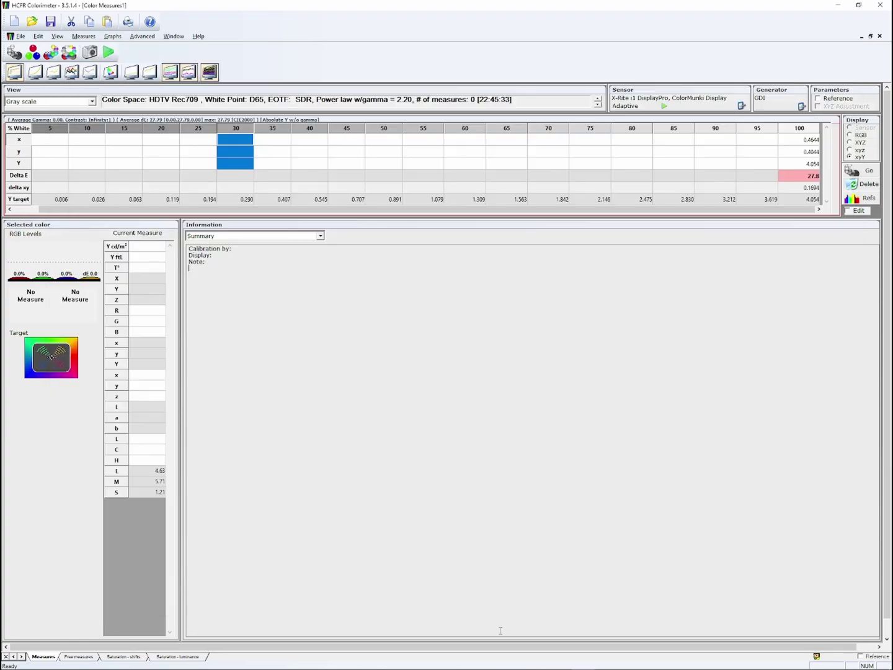
Return to HCFR, set the measurement view to Near black scale and select patch 2
key("alt+Tab")
left_click(62, 101)
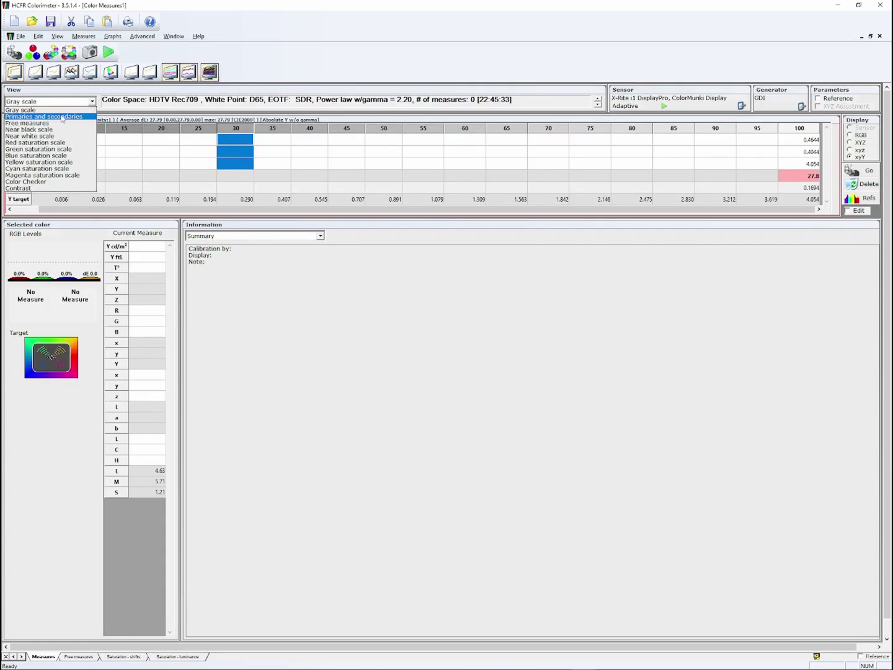
left_click(63, 130)
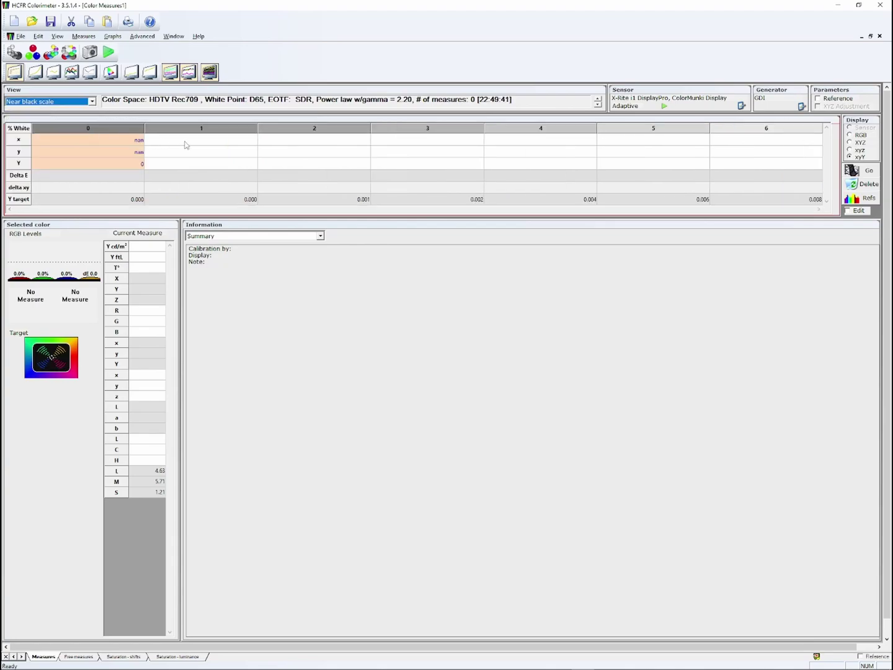
left_click(303, 137)
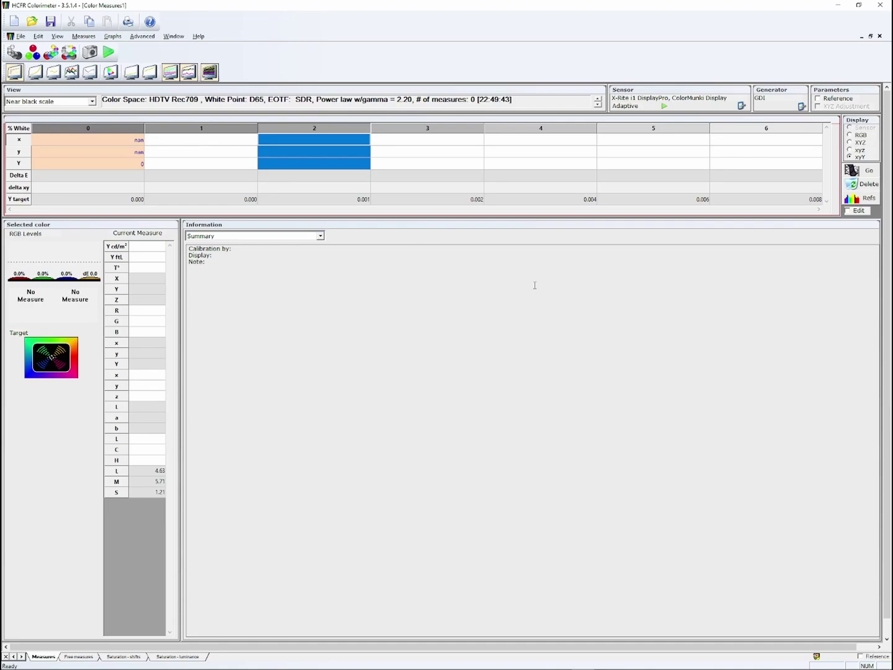
Switch to the Notepad instructions and read step 6 about remeasuring 100% white and restoring 100 nits
key("alt+Tab")
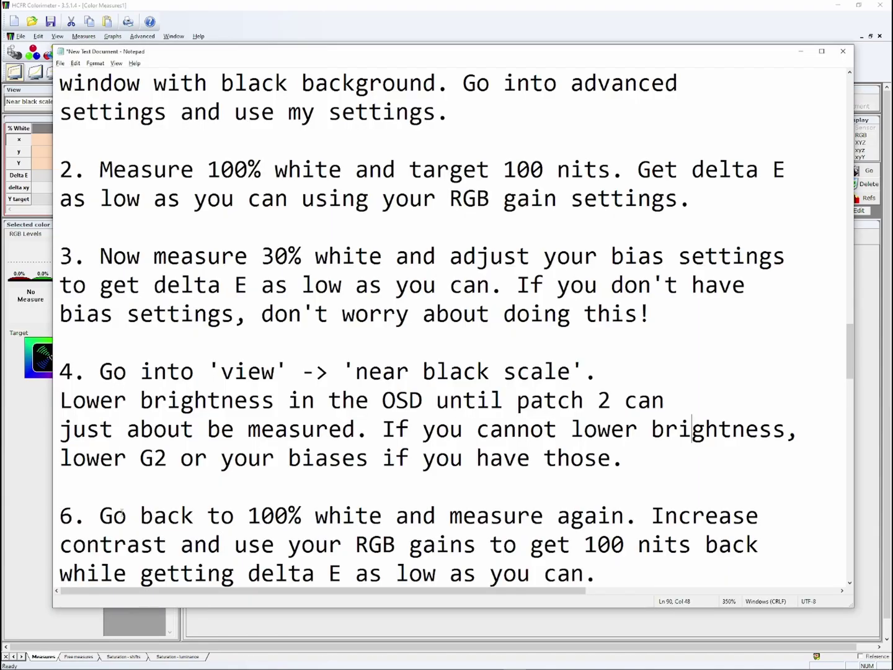
left_click_drag(99, 516, 628, 516)
left_click_drag(166, 545, 745, 545)
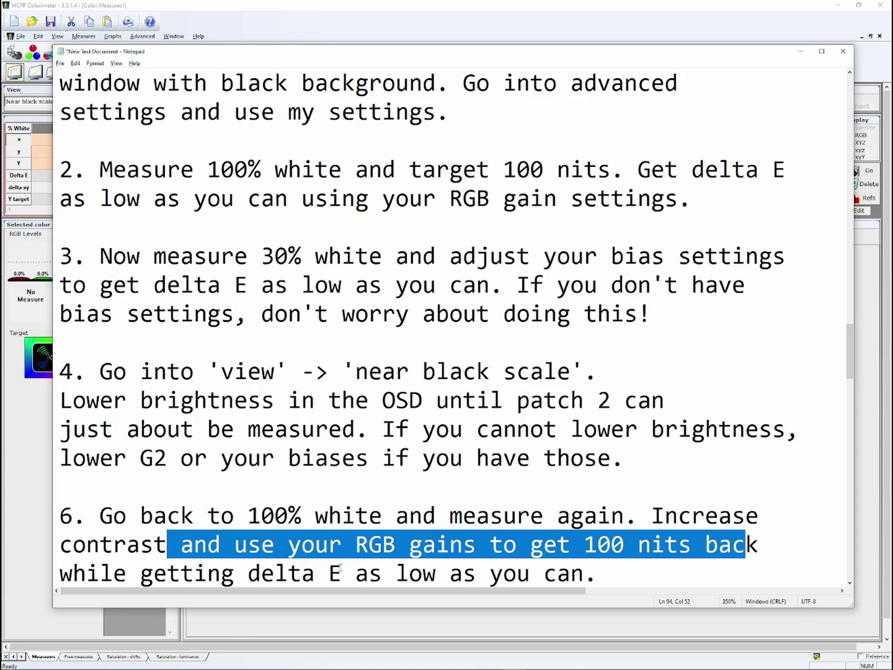
left_click(539, 611)
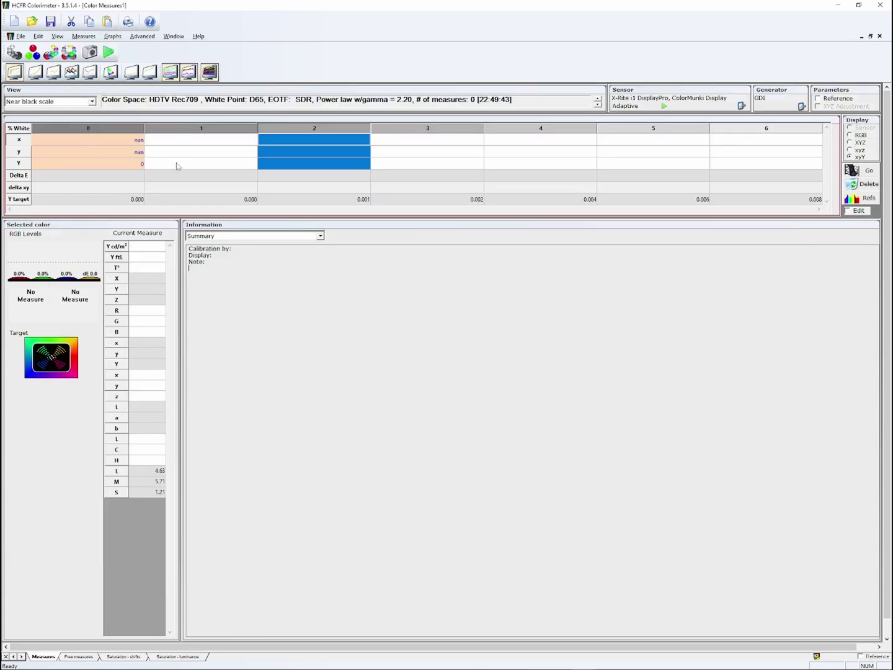
Set HCFR's measurement view back to Gray scale and select the 100% white column
left_click(92, 102)
left_click(25, 110)
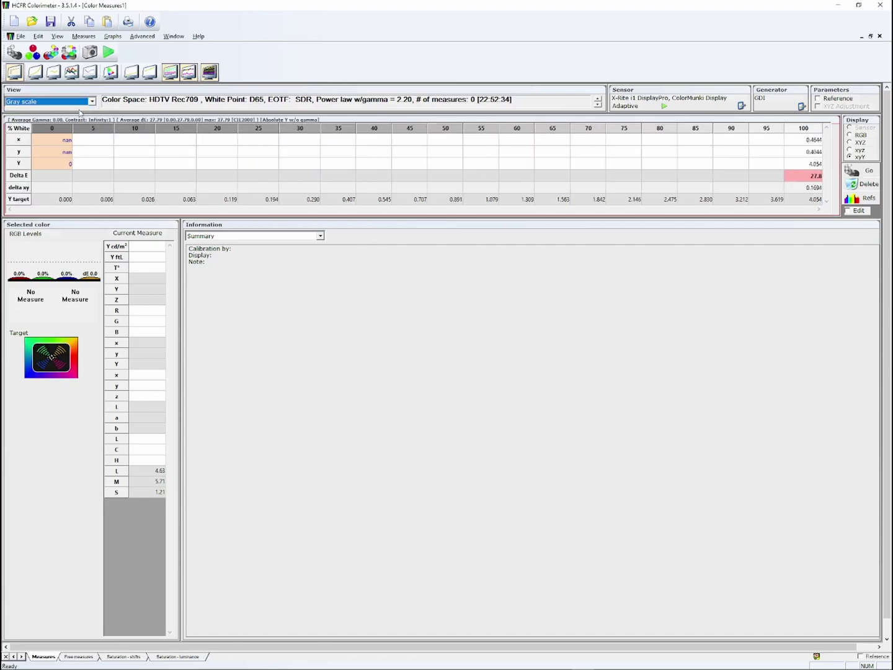
left_click(803, 130)
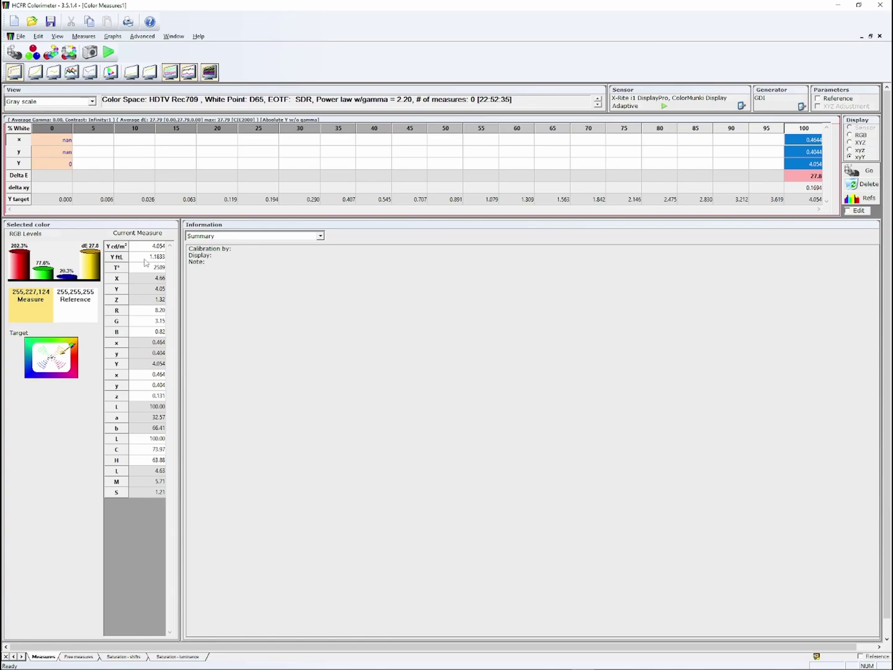
left_click(88, 277)
Select the 30% white column and show the available measurement views, pointing out Near black scale
left_click(300, 131)
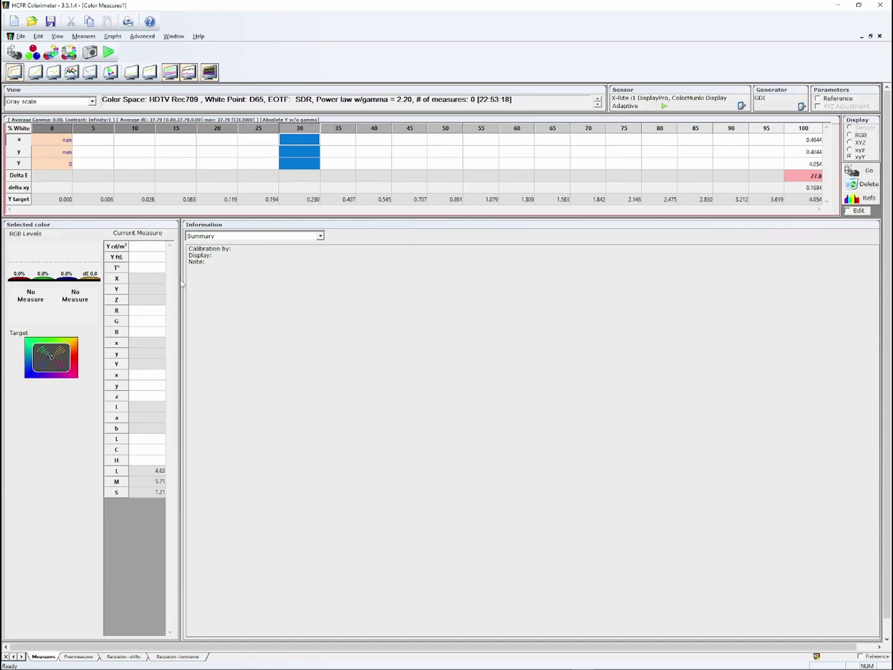
left_click(79, 104)
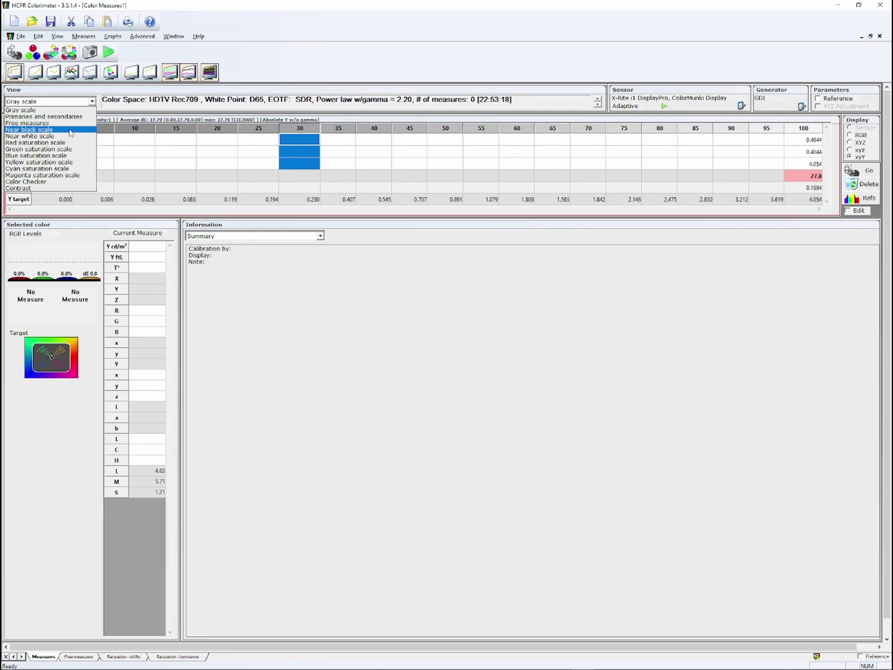
left_click(70, 129)
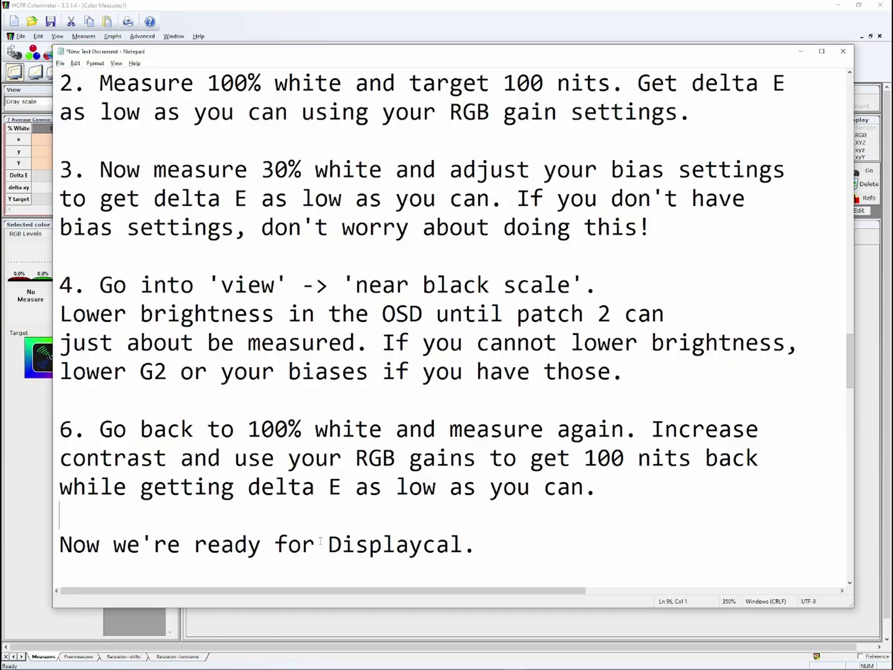
Read the start of the Step 2 Displaycal section in the Notepad instructions, about copying the exact settings
scroll(323, 533, "down", 8)
scroll(315, 505, "down", 2)
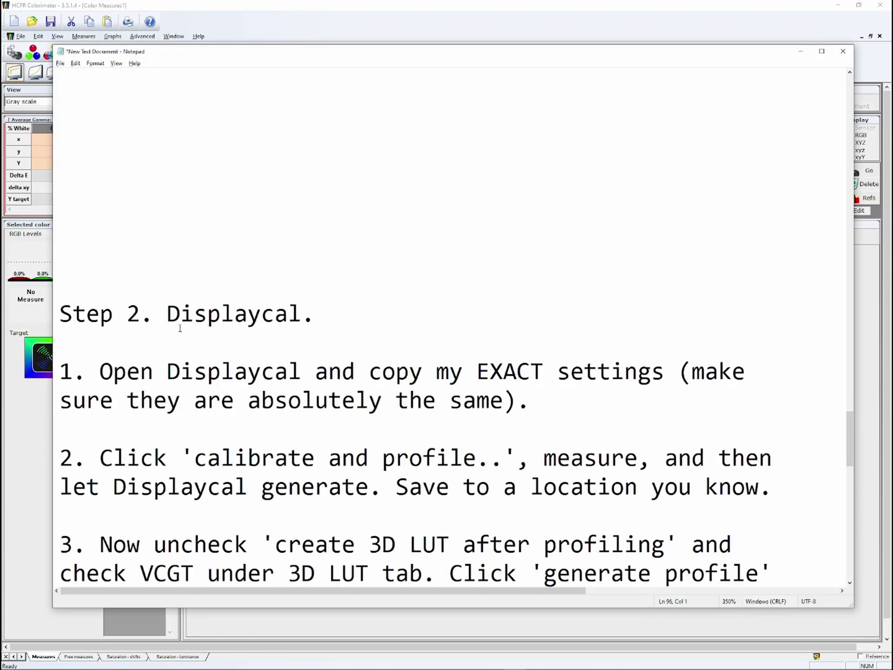
left_click_drag(181, 326, 275, 325)
left_click_drag(100, 371, 717, 372)
left_click_drag(194, 400, 485, 397)
scroll(489, 395, "up", 2)
scroll(502, 394, "down", 1)
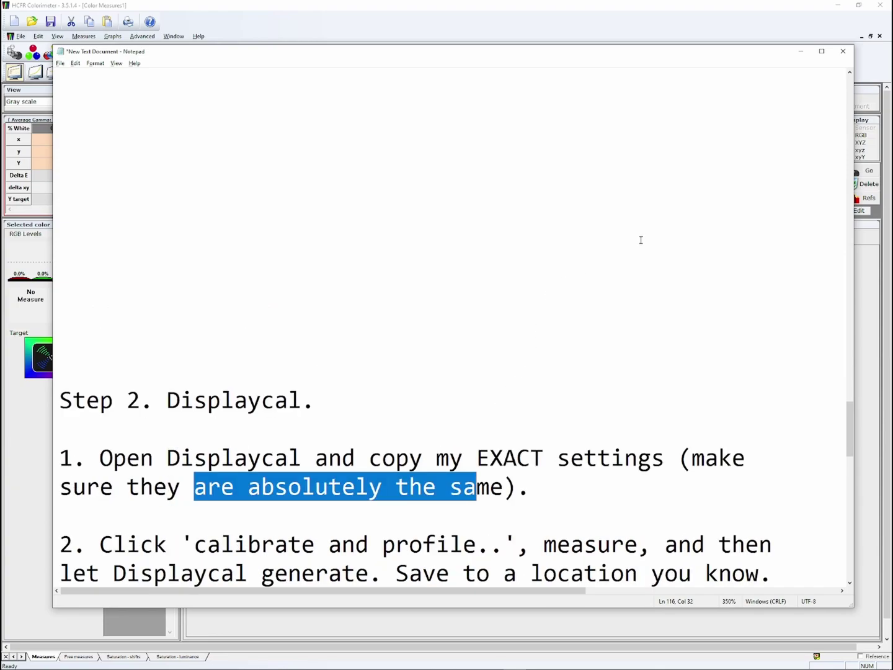
Minimize the Notepad, HCFR and OBS windows, launch DisplayCAL from the desktop and move its window toward the middle of the screen
left_click(798, 54)
left_click(838, 7)
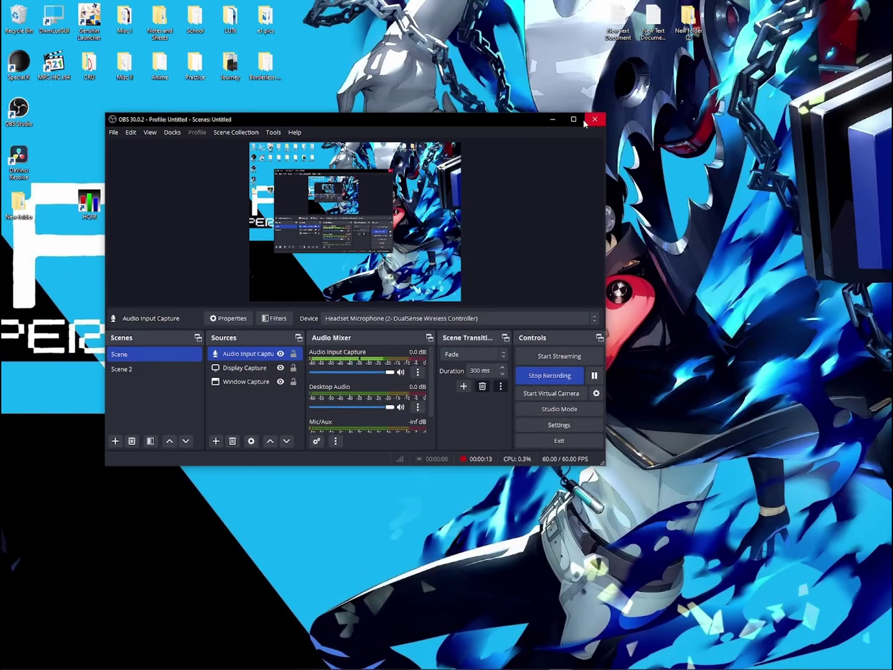
left_click(553, 120)
double_click(124, 202)
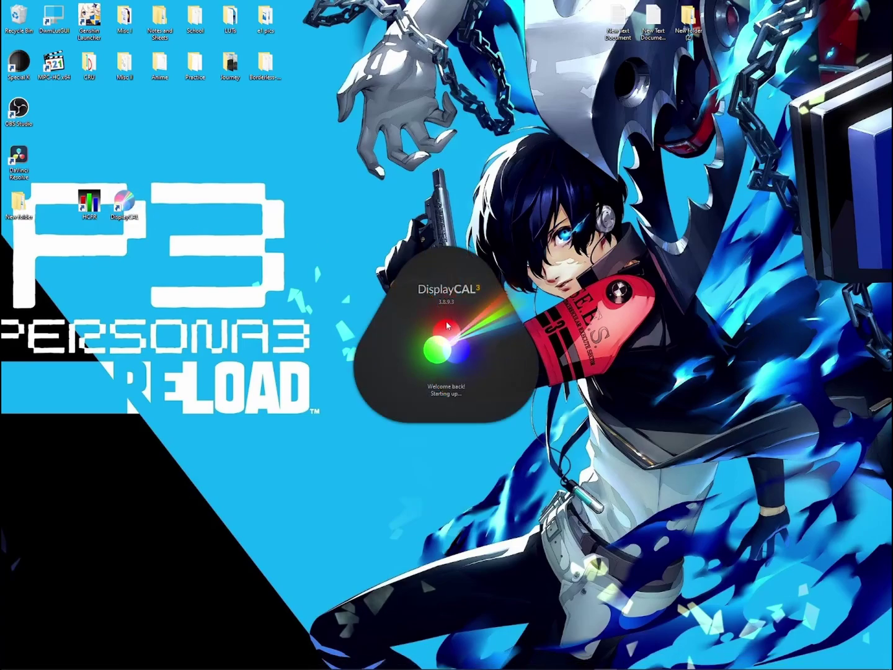
left_click(230, 326)
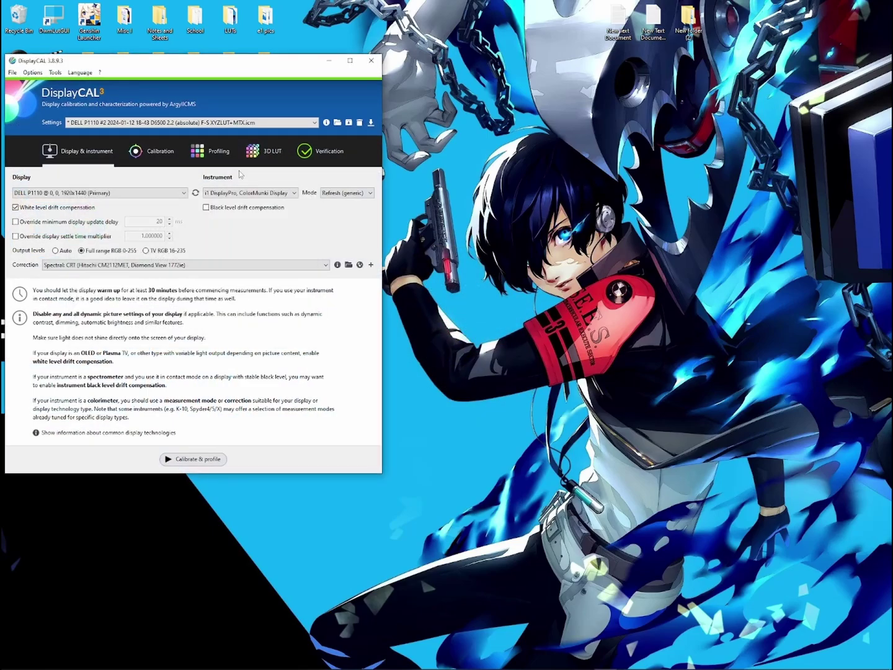
left_click_drag(227, 64, 421, 131)
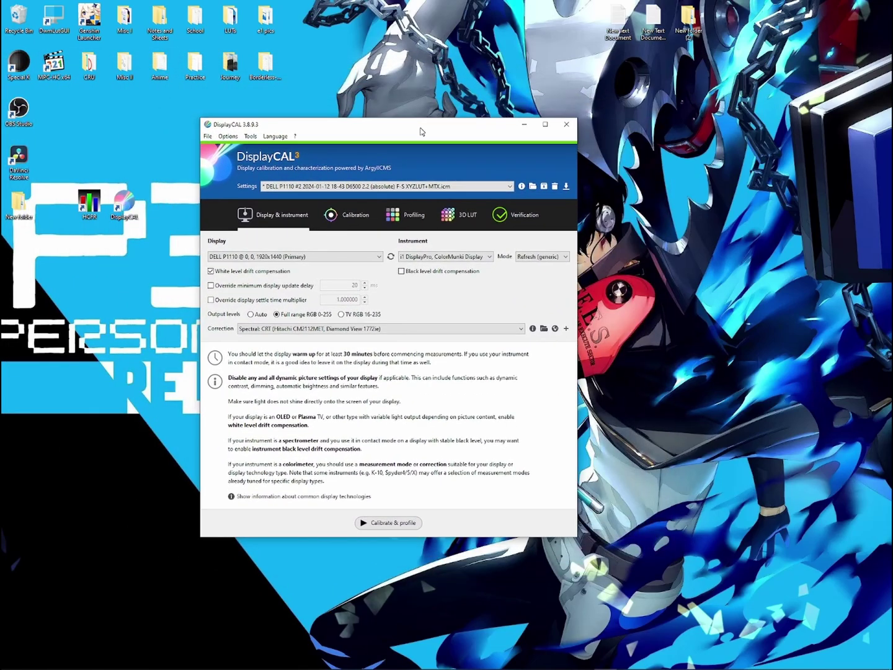
Review DisplayCAL's display and instrument settings and its calibration settings, including the whitepoint chromaticity coordinates
left_click(250, 265)
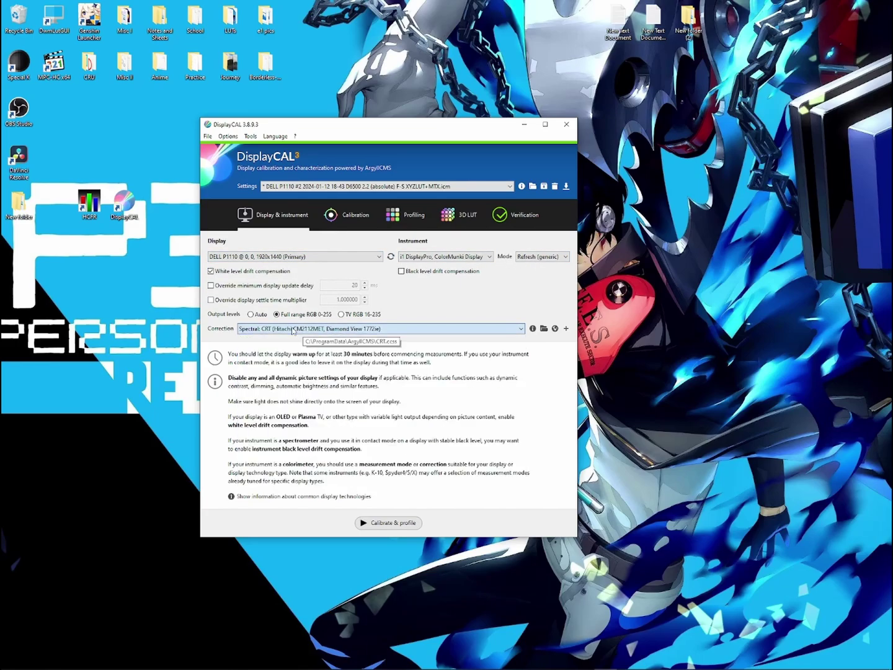
left_click(336, 230)
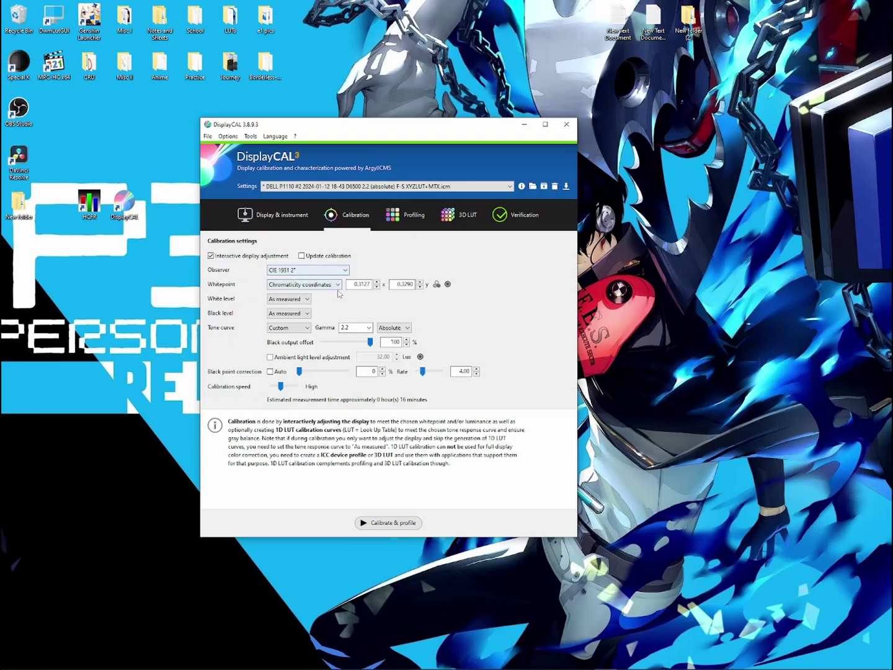
left_click(357, 285)
left_click_drag(356, 284, 404, 284)
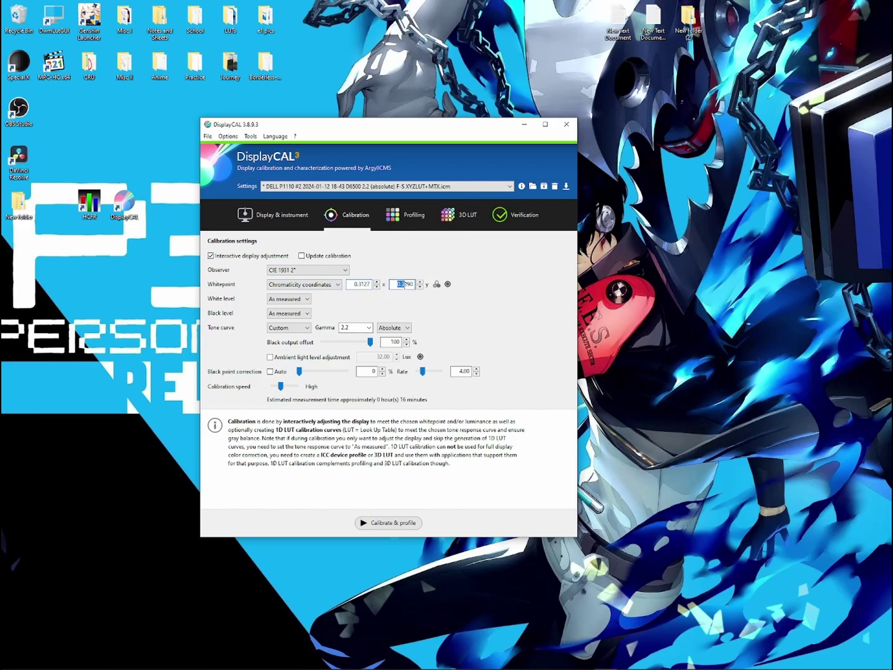
left_click(352, 285)
Review the profiling and 3D LUT settings and check whether Show advanced options is enabled
left_click(409, 217)
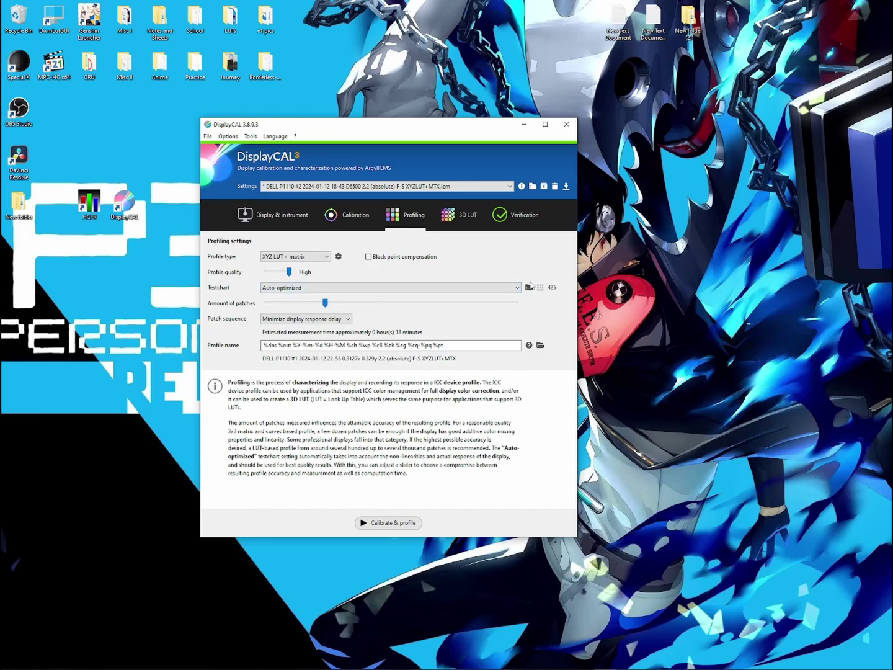
left_click(450, 217)
left_click(208, 137)
mouse_move(224, 139)
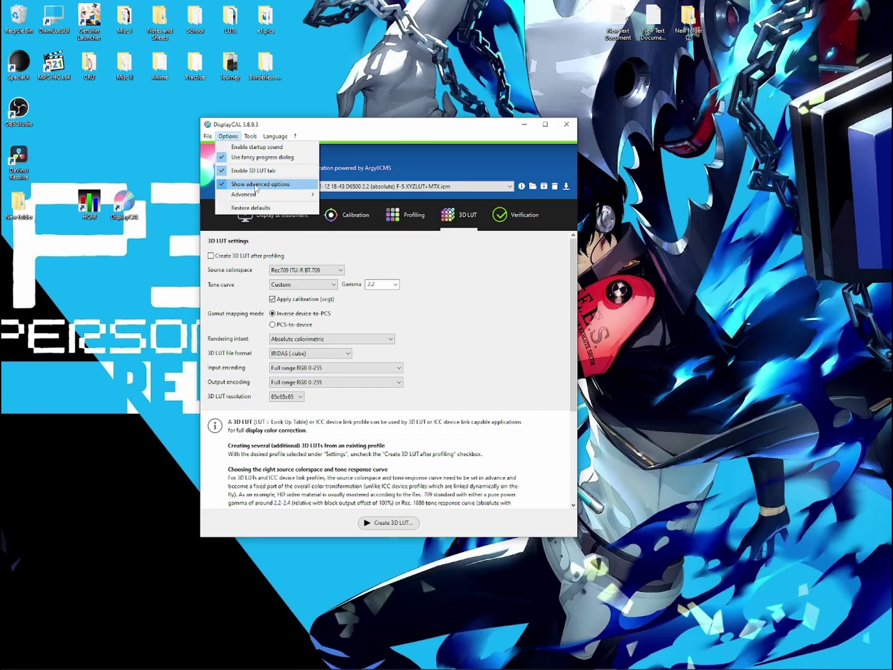
left_click(475, 261)
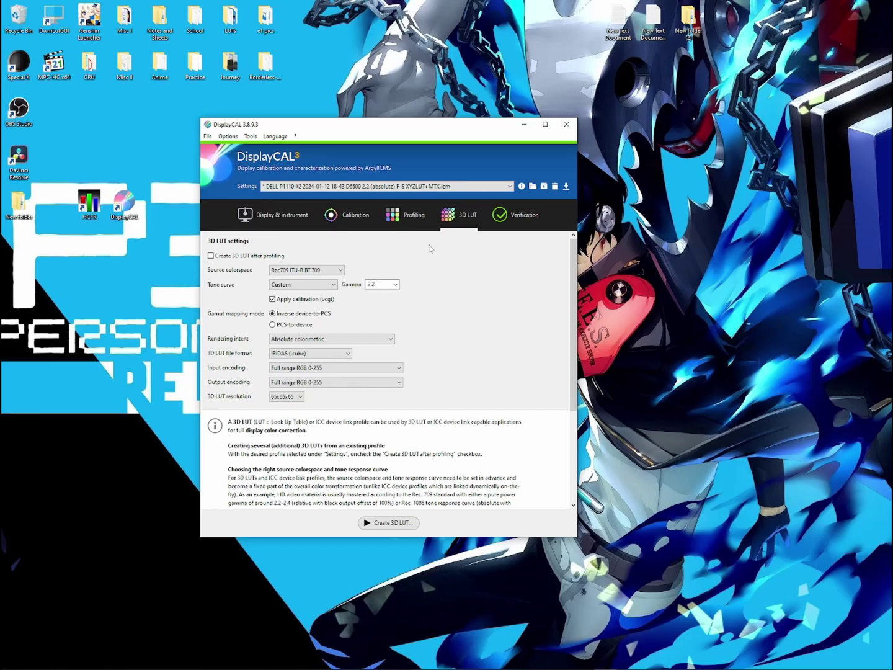
Enable Create 3D LUT after profiling and turn off Apply calibration (vcgt) in the 3D LUT settings
left_click(237, 255)
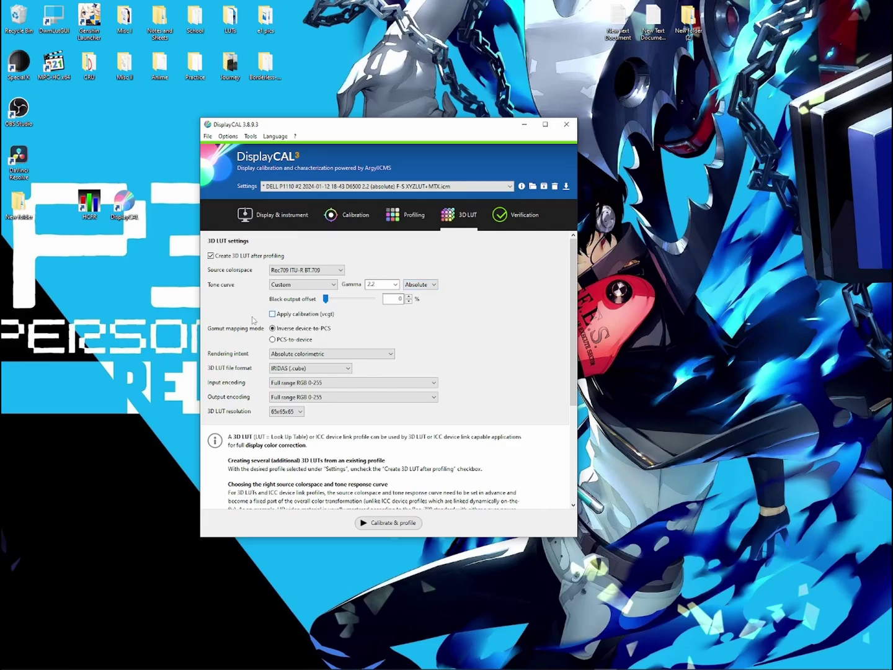
left_click(271, 313)
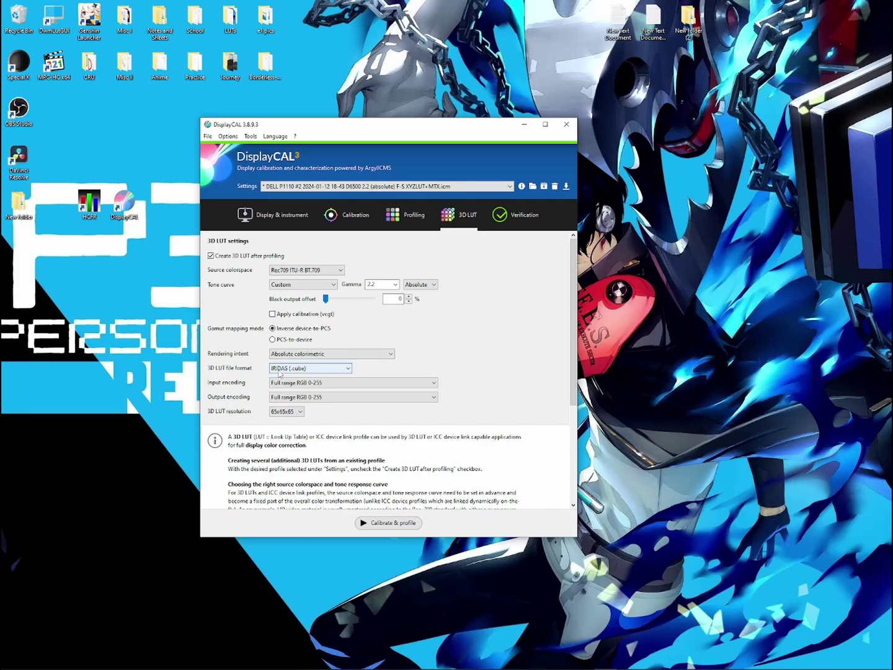
Read instruction 2 of the Displaycal section in Notepad about calibrating and profiling, and minimize the notes to return to DisplayCAL
key("alt+Tab")
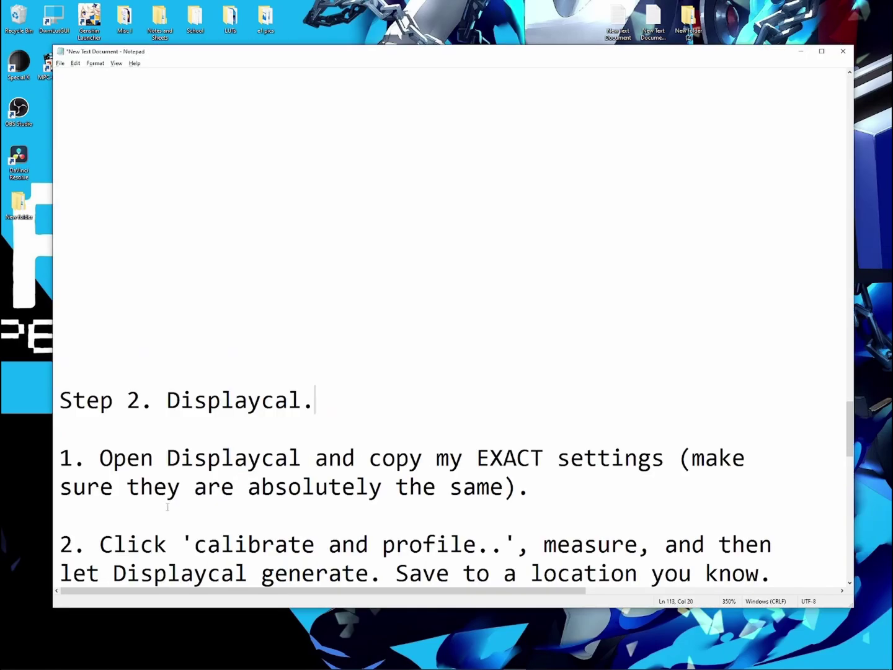
left_click_drag(114, 544, 746, 544)
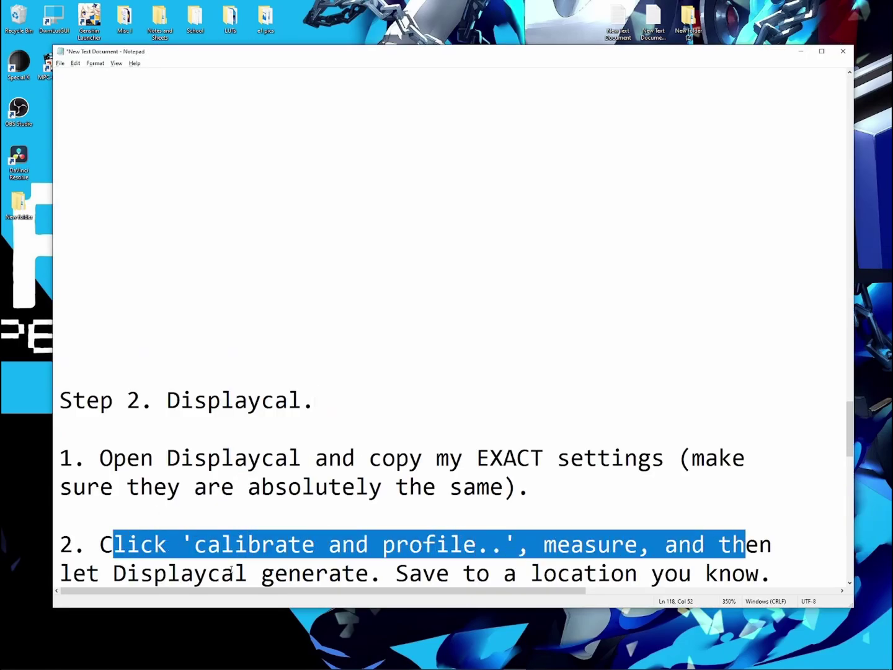
scroll(475, 551, "down", 1)
scroll(493, 543, "up", 1)
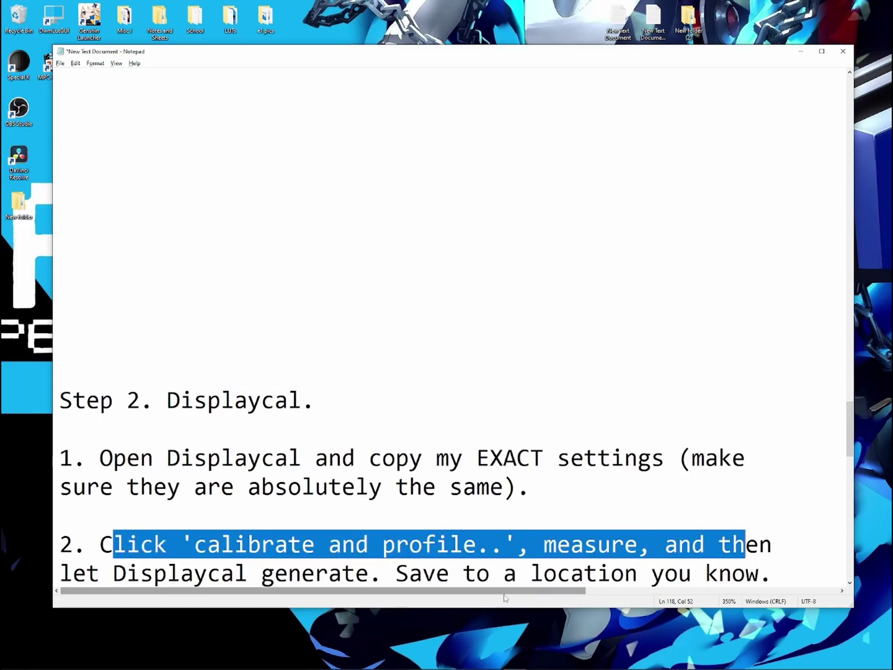
left_click(800, 52)
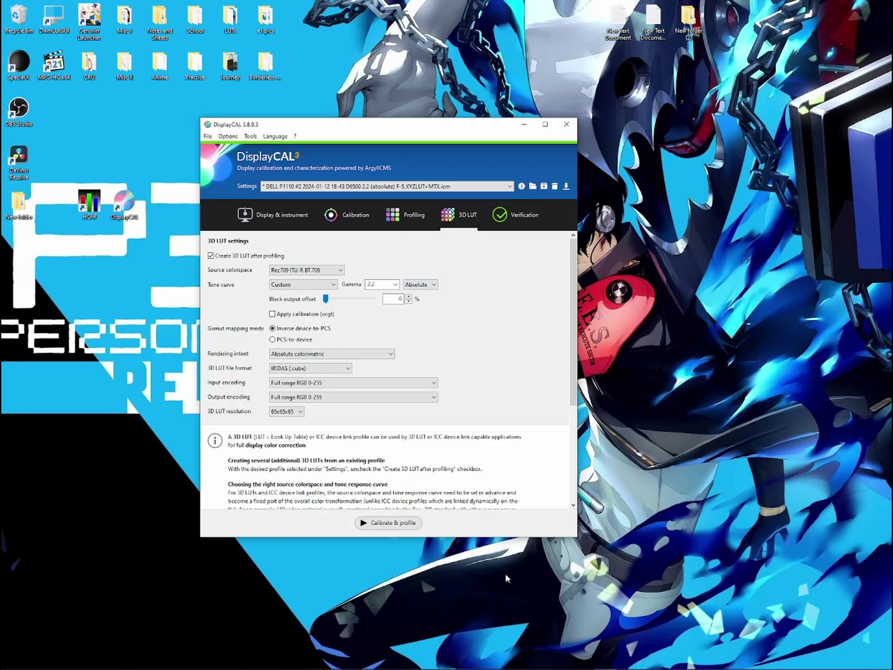
Switch to HCFR Colorimeter and close it to return to DisplayCAL
left_click(560, 660)
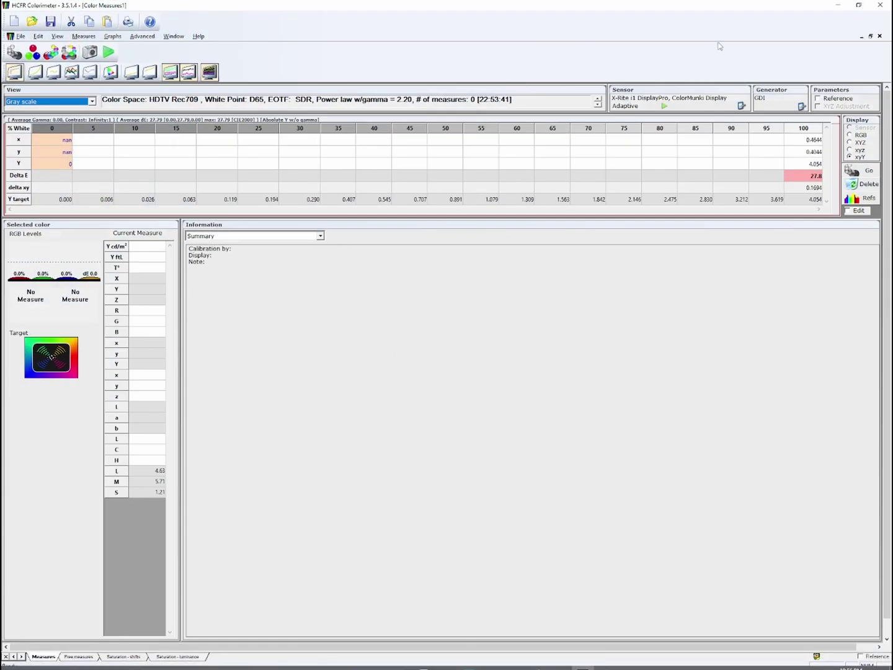
left_click(880, 5)
left_click(462, 359)
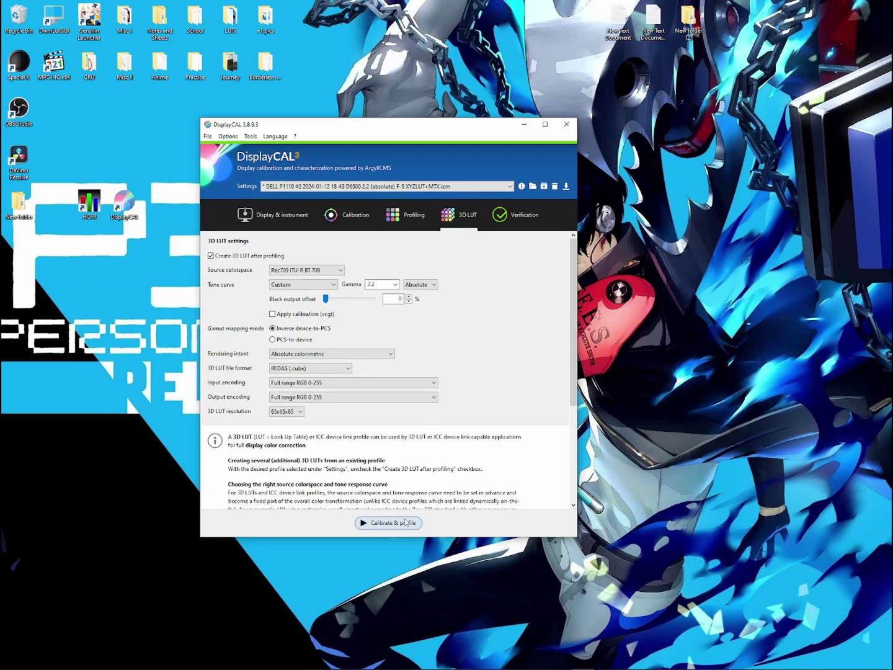
Start Calibrate & profile in DisplayCAL and begin the measurement from the centered measurement area with a black background
left_click(405, 521)
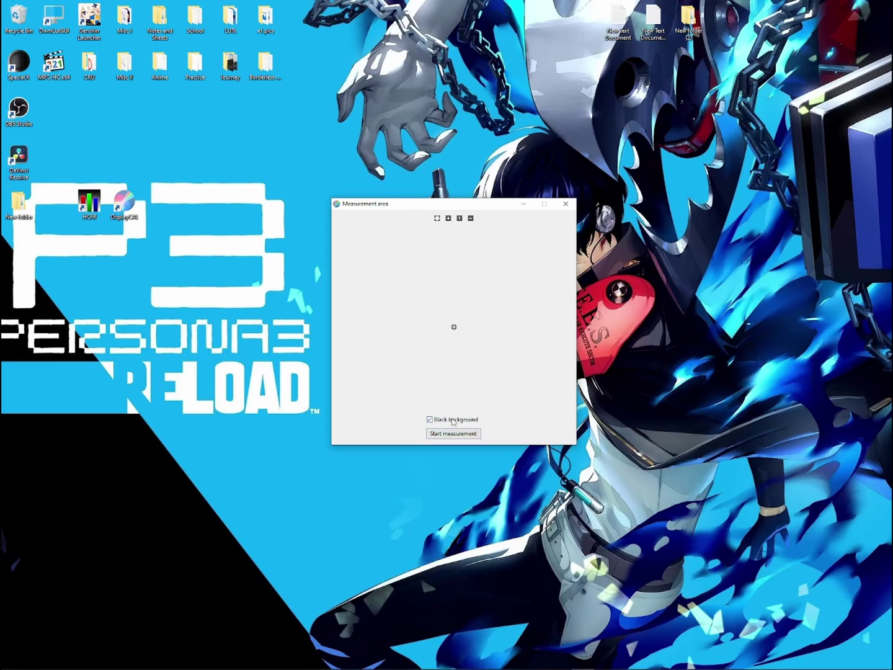
left_click(453, 433)
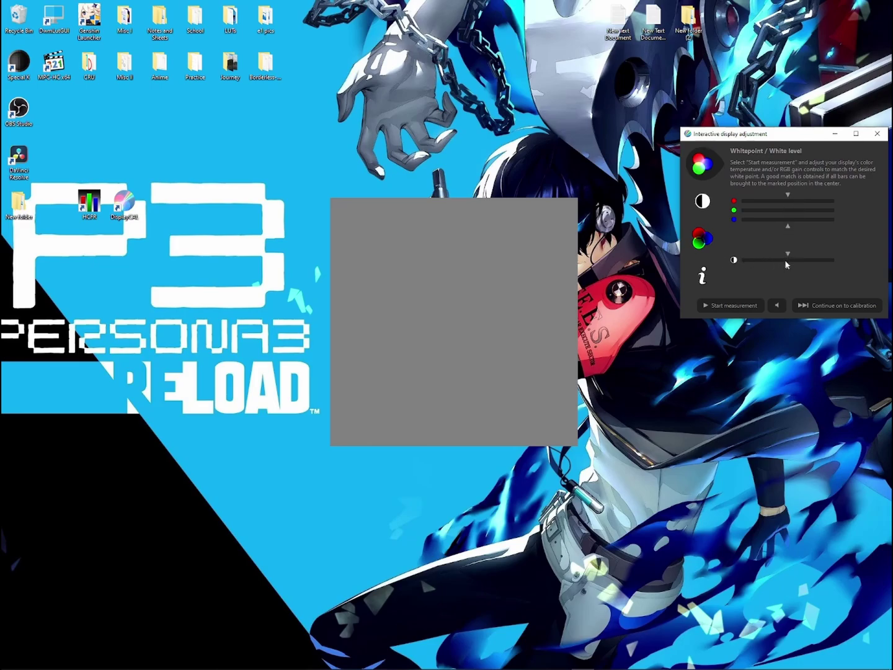
Read instruction 3 of the Displaycal section in Notepad about the 3D LUT and VCGT options
key("alt+Tab")
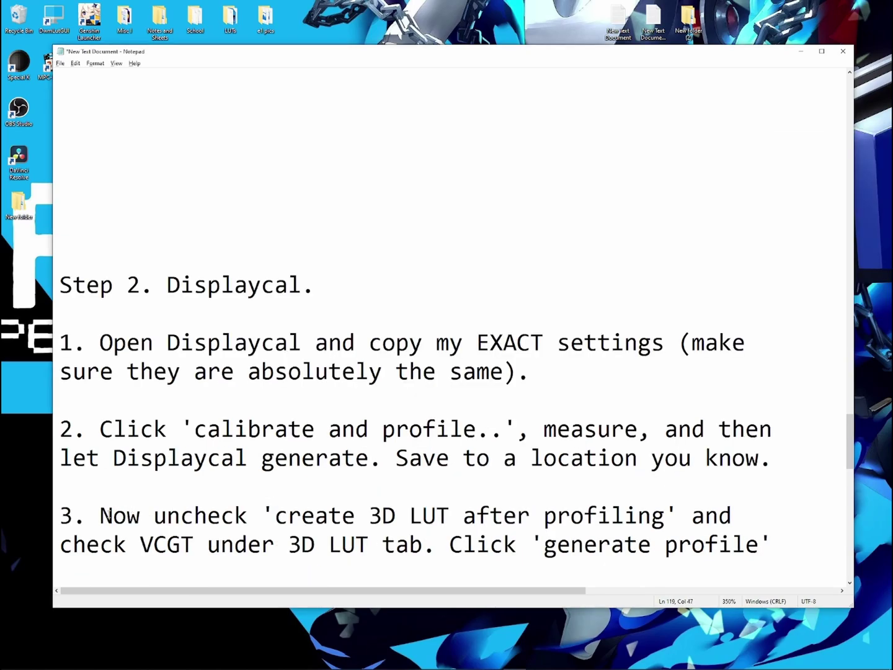
left_click_drag(110, 516, 678, 515)
left_click_drag(127, 544, 465, 545)
left_click_drag(555, 544, 598, 544)
left_click(611, 544)
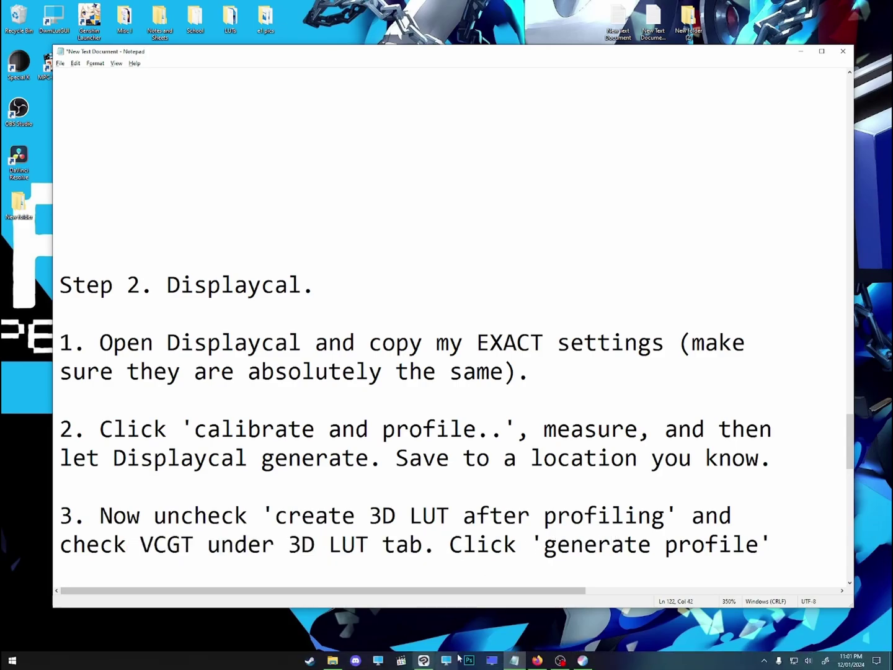
Turn off Create 3D LUT after profiling and enable Apply calibration (vcgt) in DisplayCAL's 3D LUT settings
left_click(583, 660)
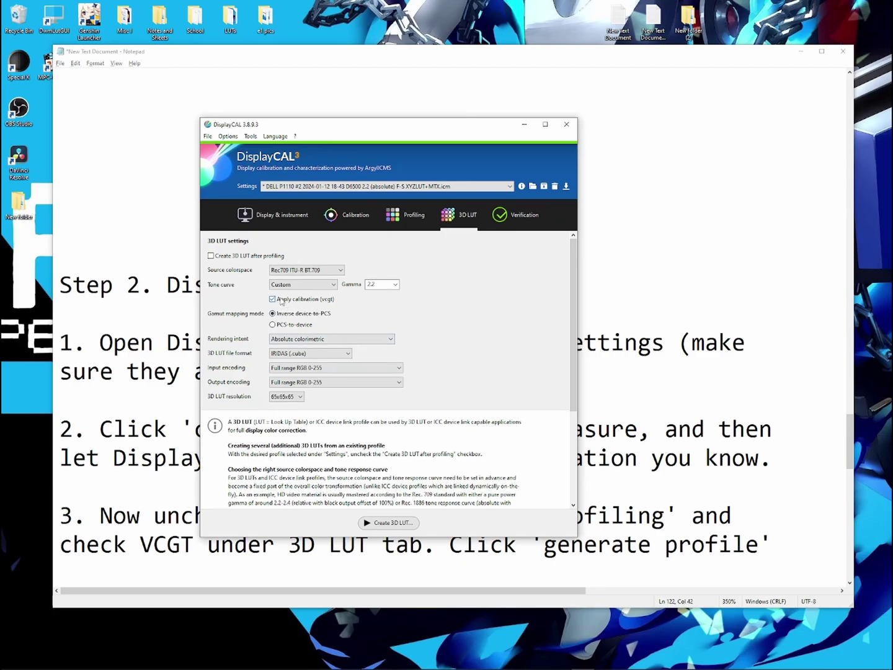
left_click(241, 259)
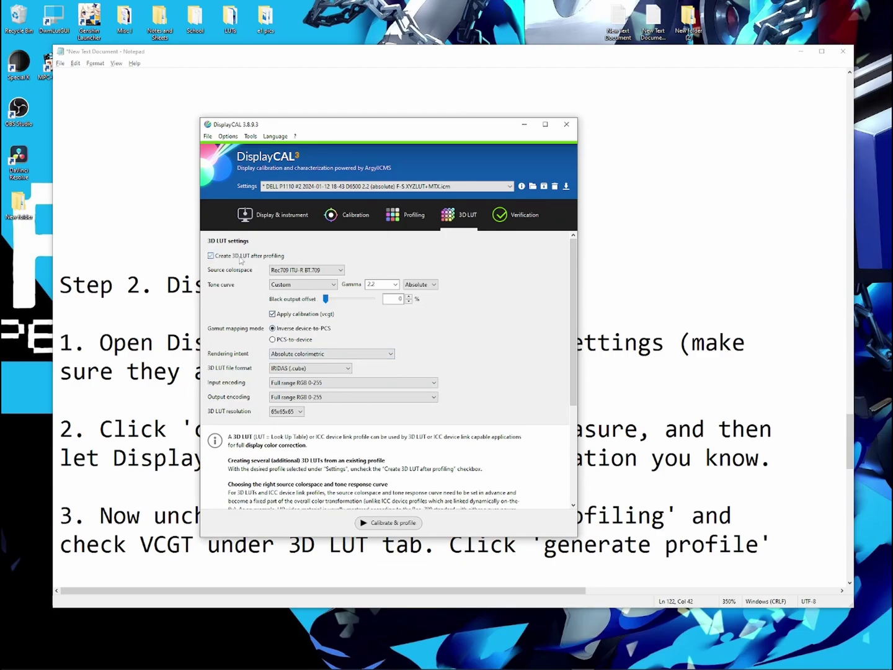
left_click(245, 256)
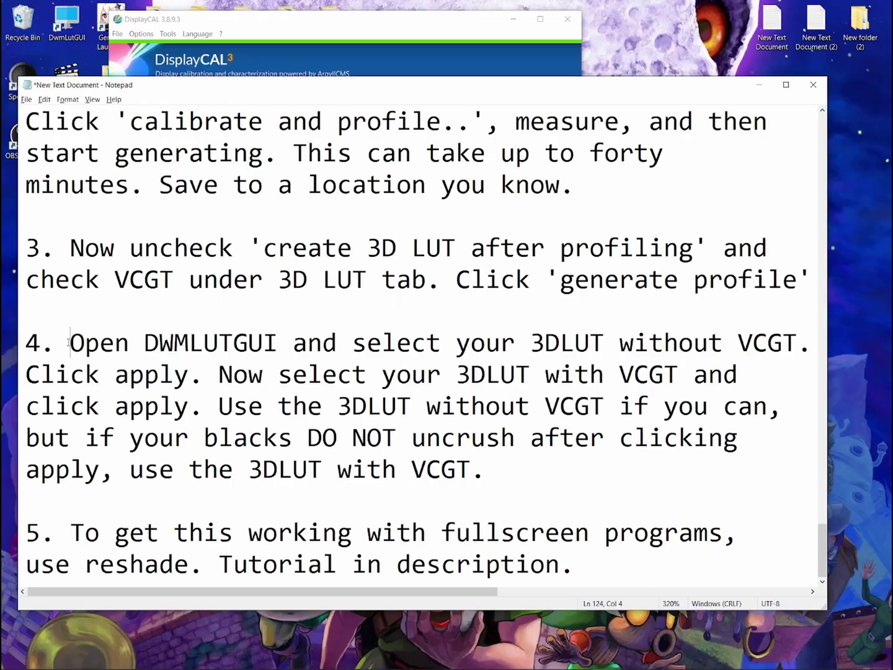
Read the start of instruction 4 in Notepad, open DwmLutGUI and move its window below the instruction text
left_click_drag(70, 343, 782, 343)
left_click(219, 375)
left_click(754, 661)
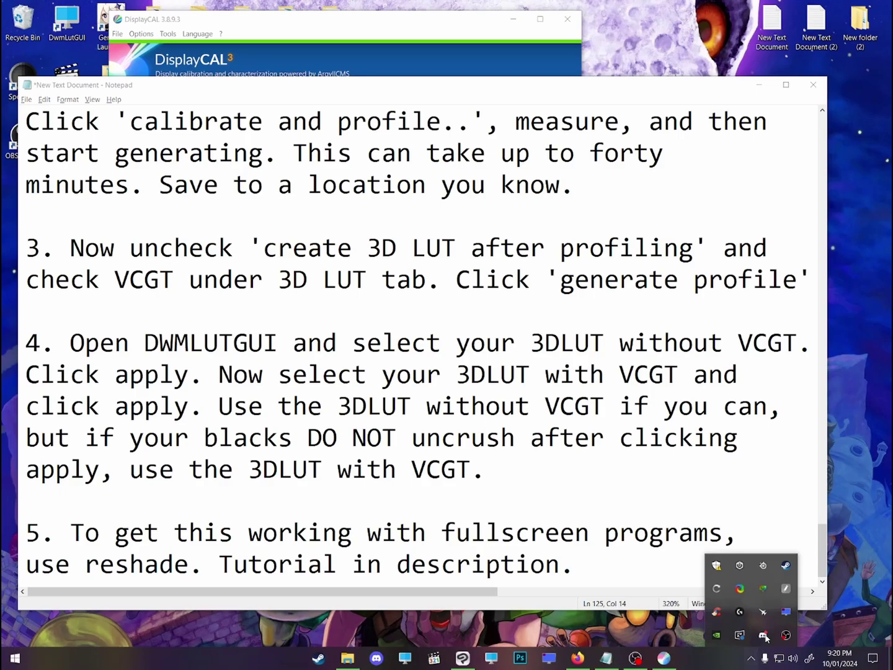
double_click(762, 588)
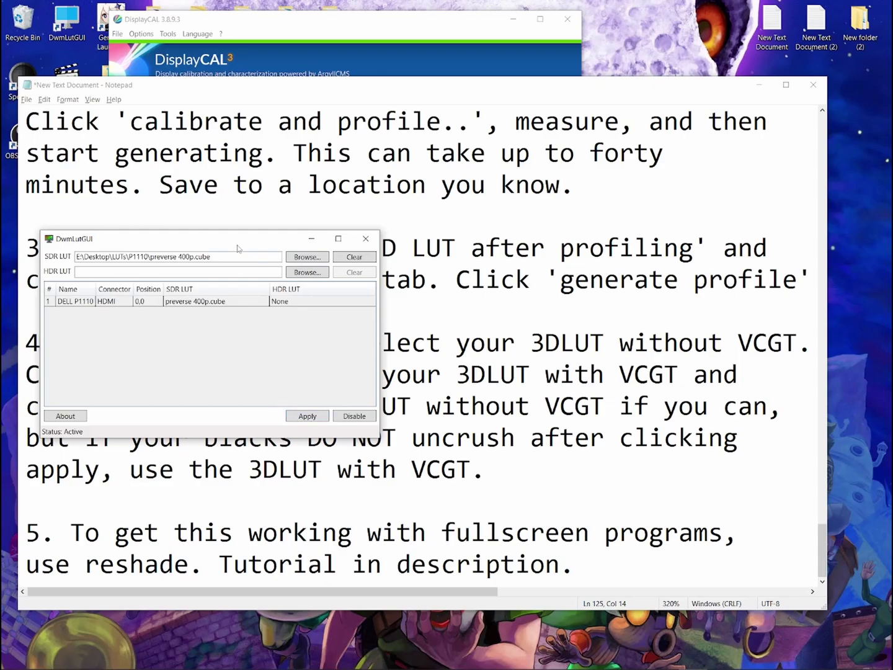
left_click_drag(238, 248, 610, 409)
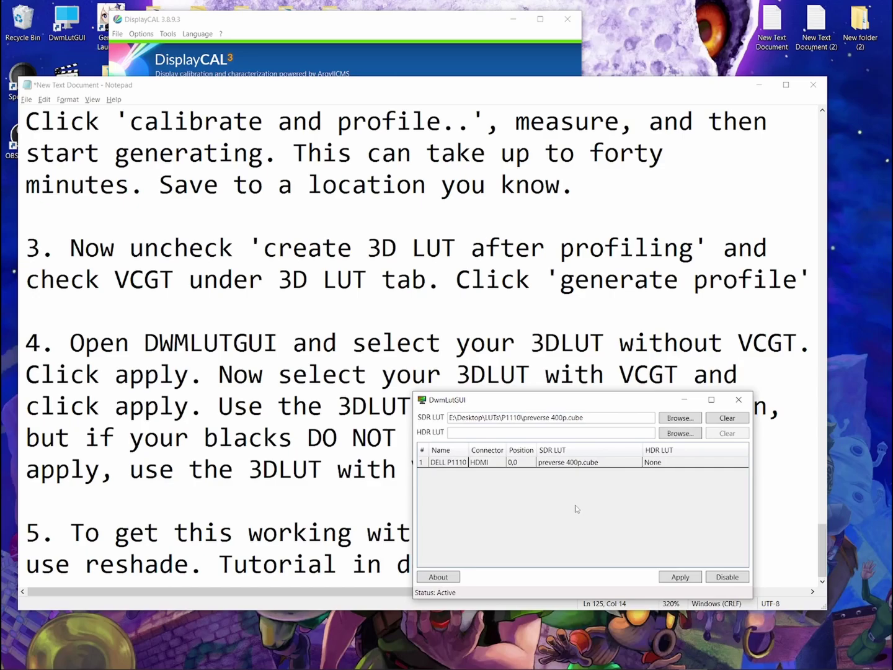
left_click_drag(563, 405, 513, 455)
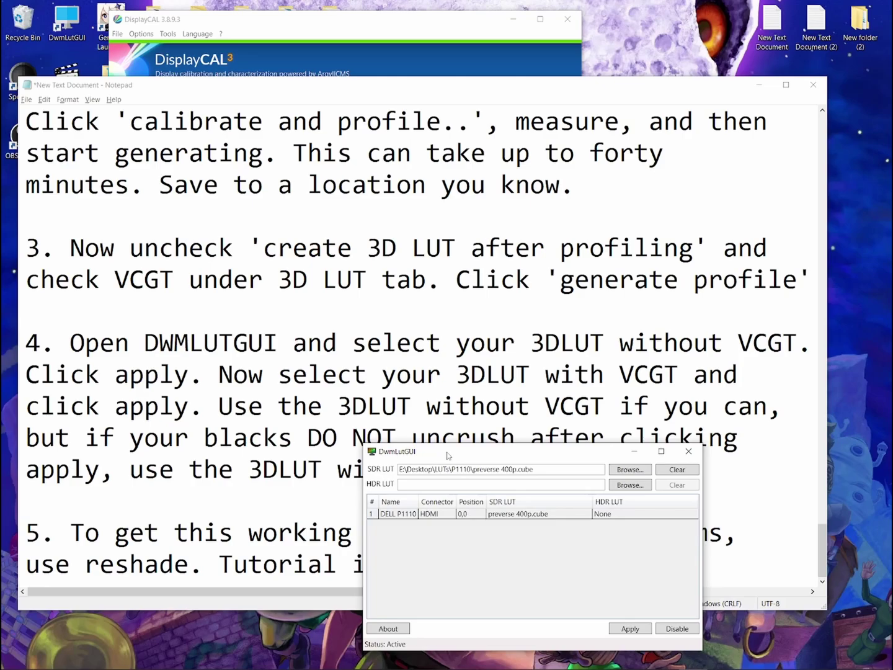
Read the rest of instruction 4 on choosing the 3DLUT with or without VCGT depending on whether blacks uncrush
left_click_drag(543, 409, 601, 405)
left_click(293, 438)
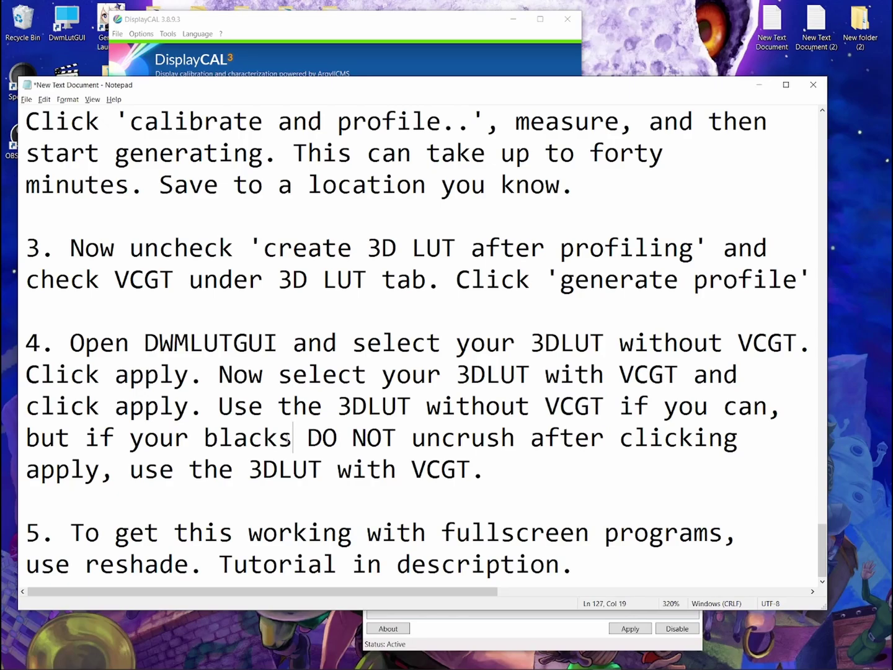
left_click_drag(44, 448, 621, 436)
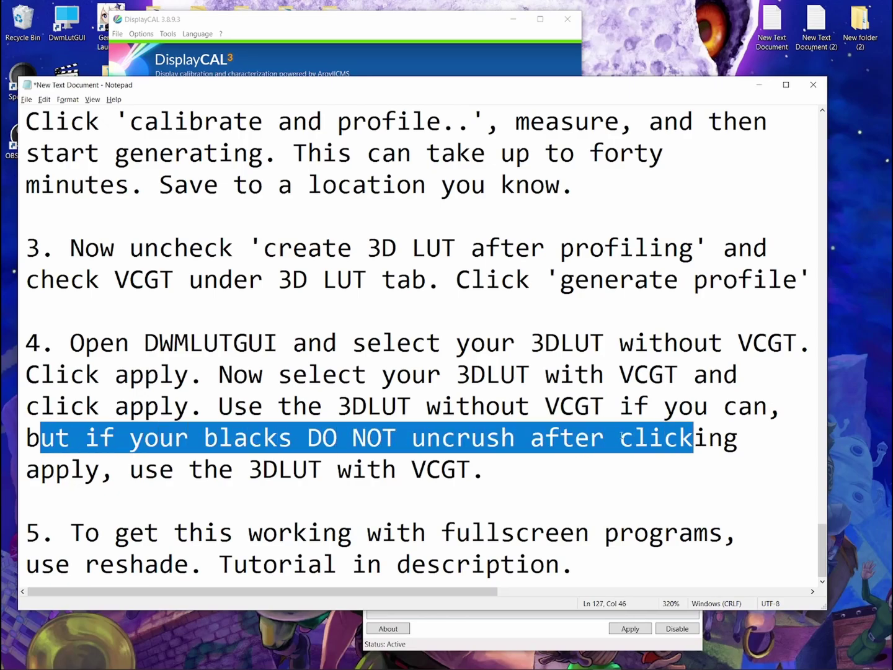
left_click_drag(127, 470, 472, 470)
left_click(472, 470)
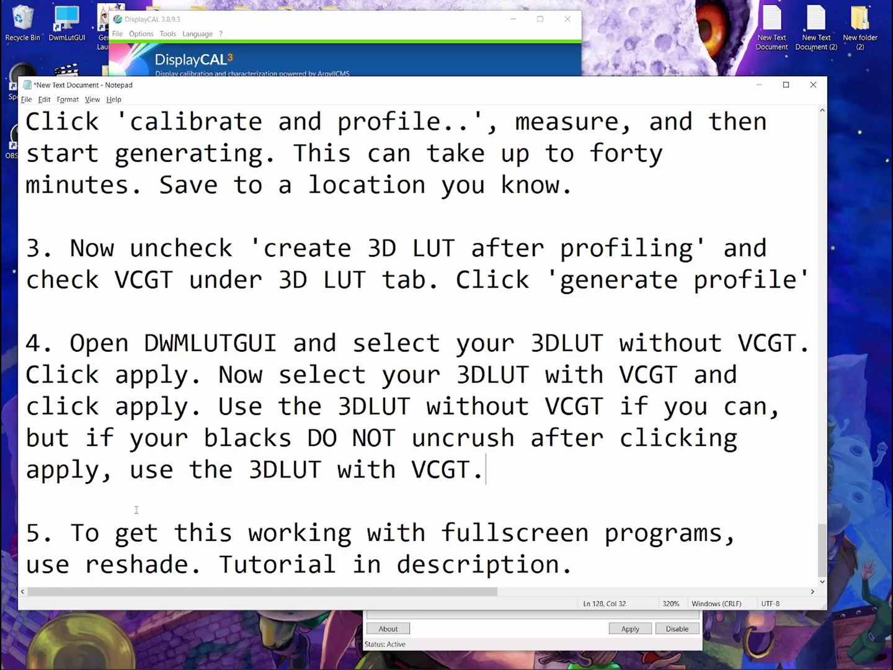
Read instruction 5 in Notepad about using reshade for fullscreen programs
left_click(82, 533)
left_click_drag(69, 532, 723, 532)
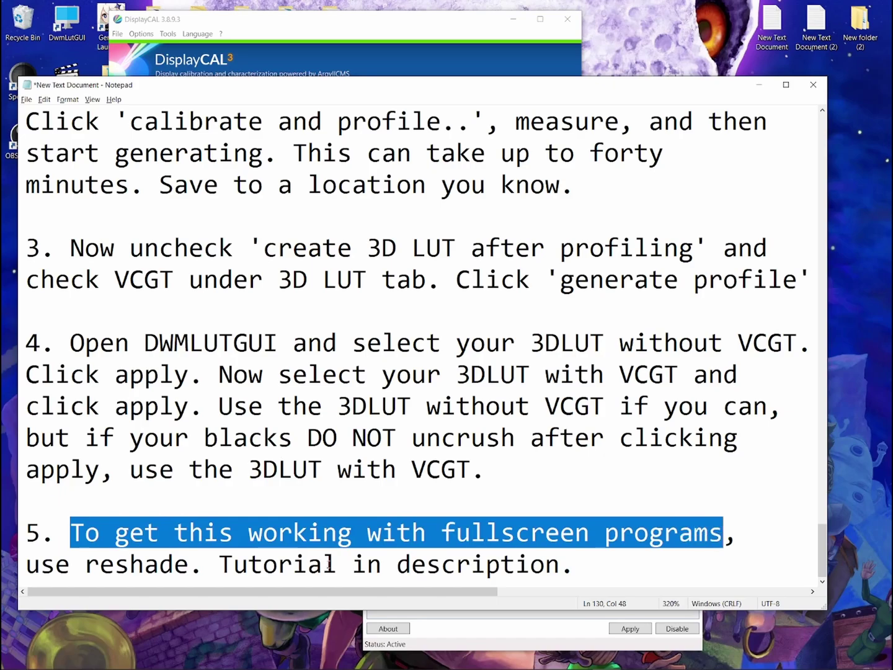
left_click_drag(218, 564, 573, 562)
left_click(573, 563)
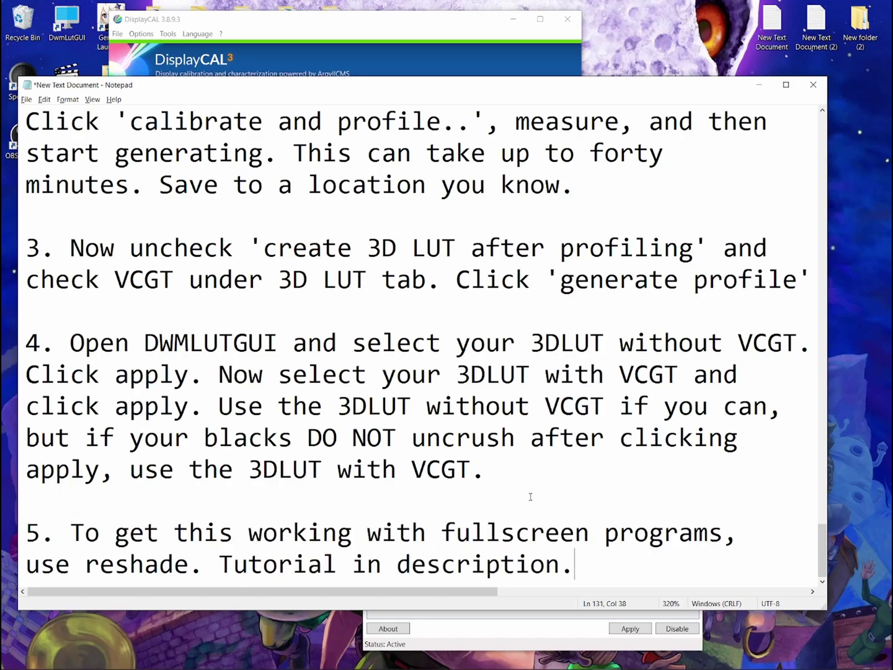